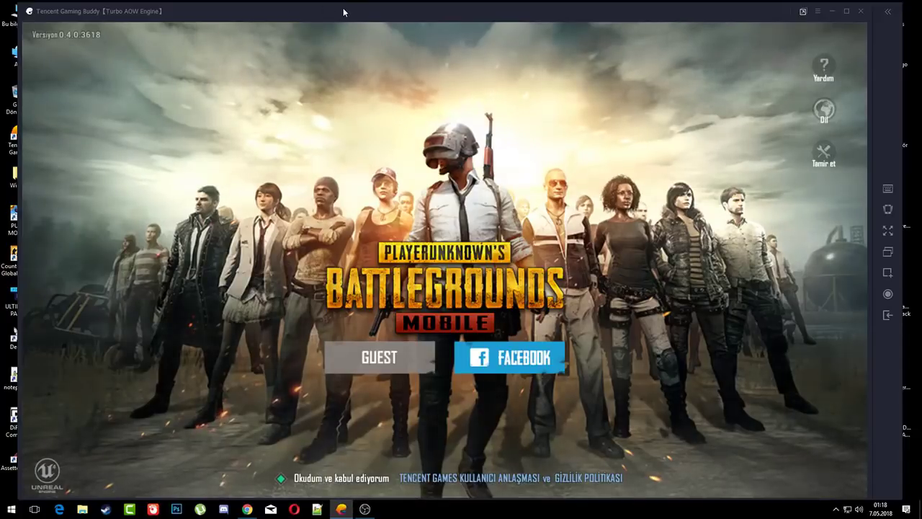
{"action": "mouse_move", "coordinate": [343, 11]}
{"action": "left_mouse_down"}
{"action": "mouse_move", "coordinate": [362, 19]}
{"action": "mouse_move", "coordinate": [352, 7]}
{"action": "left_mouse_up"}
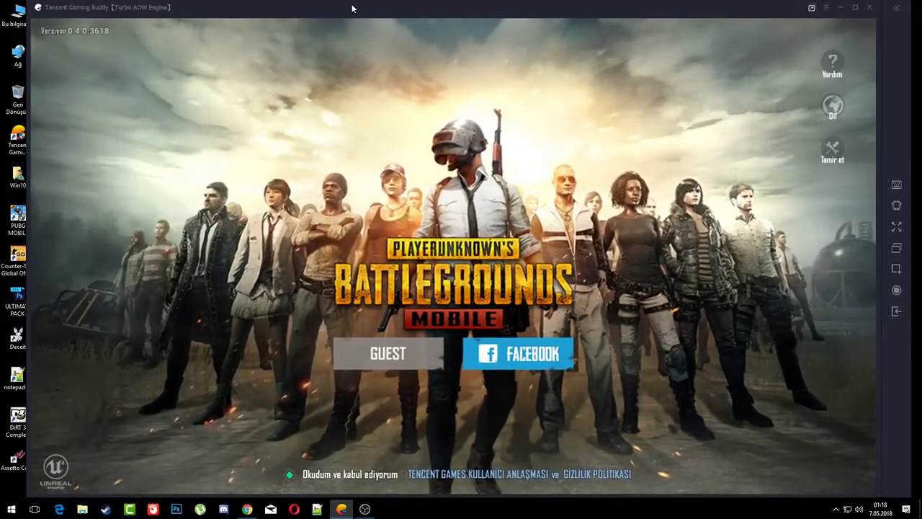
{"action": "left_click", "coordinate": [364, 509]}
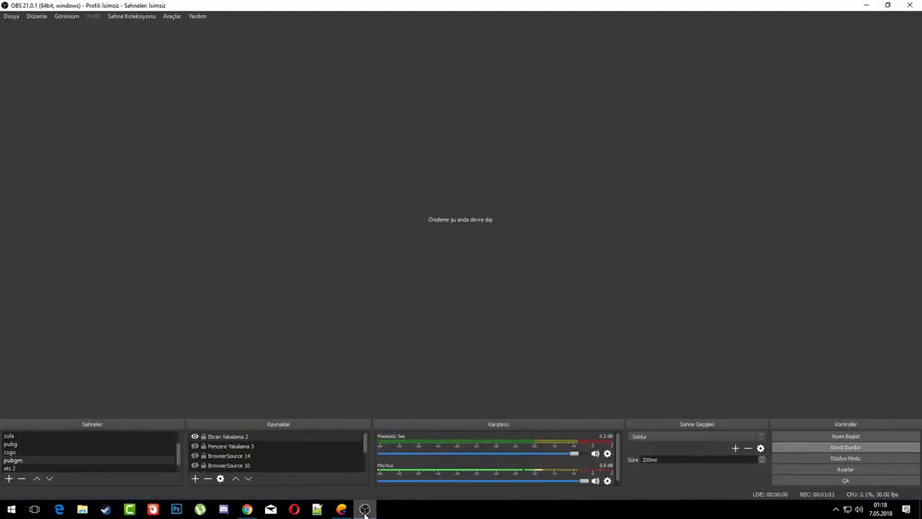
{"action": "left_click", "coordinate": [364, 509]}
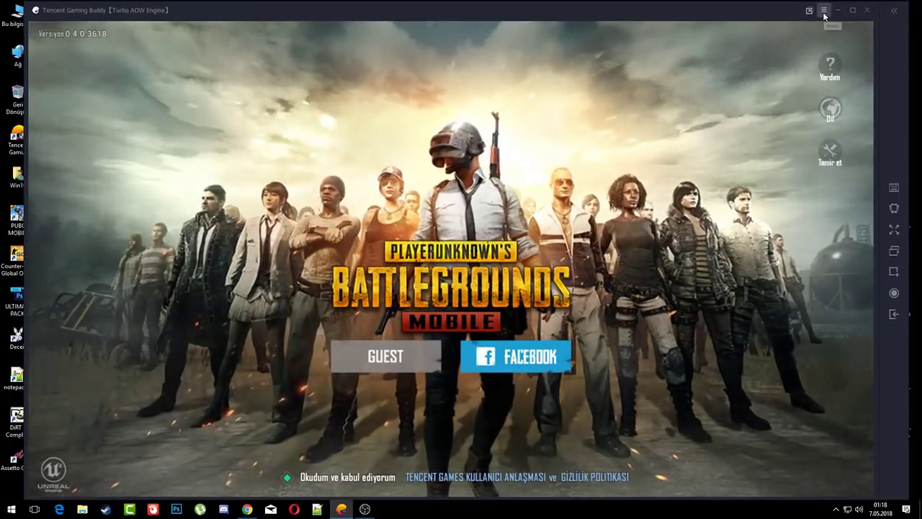
Open the emulator's settings and examine the engine options for rendering, anti-aliasing, memory, processor, resolution and DPI.
{"action": "left_click", "coordinate": [824, 11]}
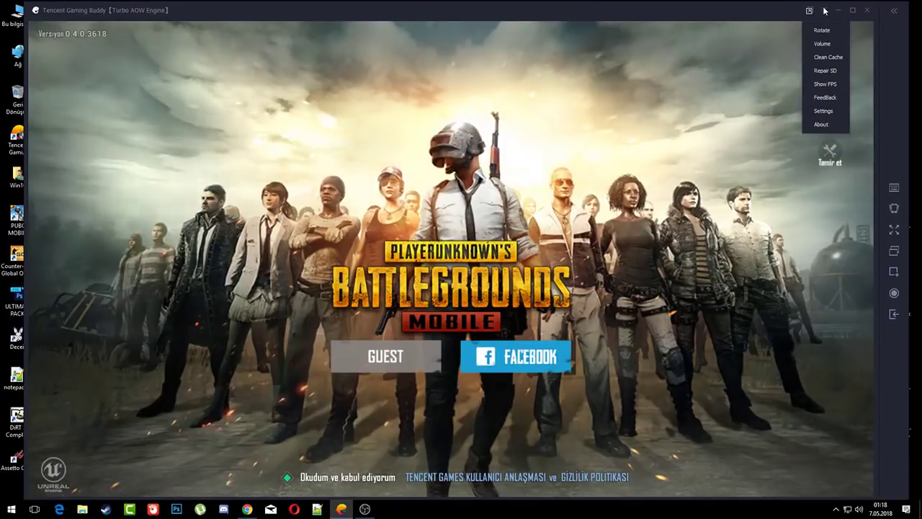
{"action": "left_click", "coordinate": [824, 11]}
{"action": "left_click", "coordinate": [824, 11]}
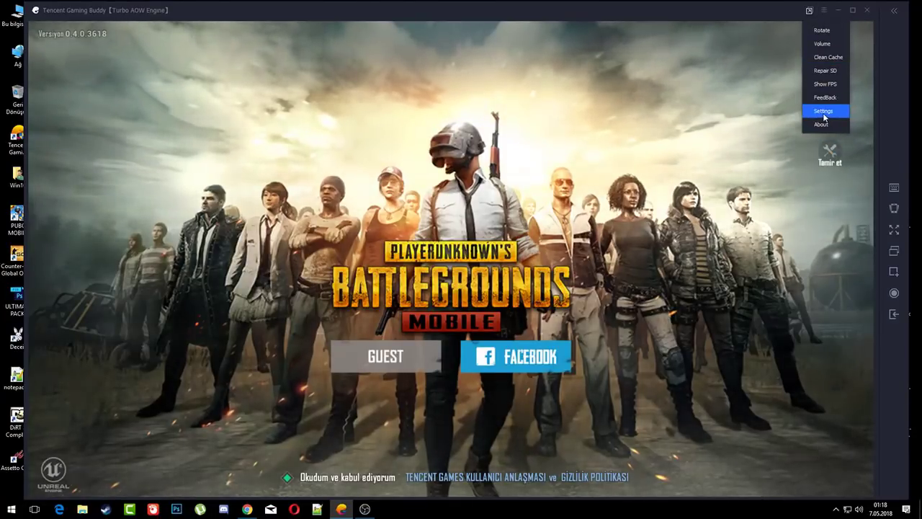
{"action": "left_click", "coordinate": [825, 113]}
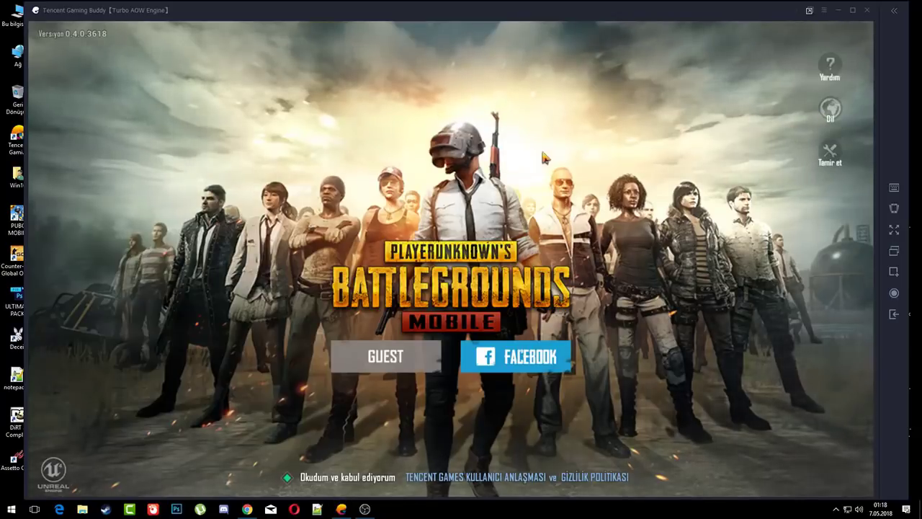
{"action": "left_click_drag", "start_coordinate": [465, 121], "coordinate": [436, 120]}
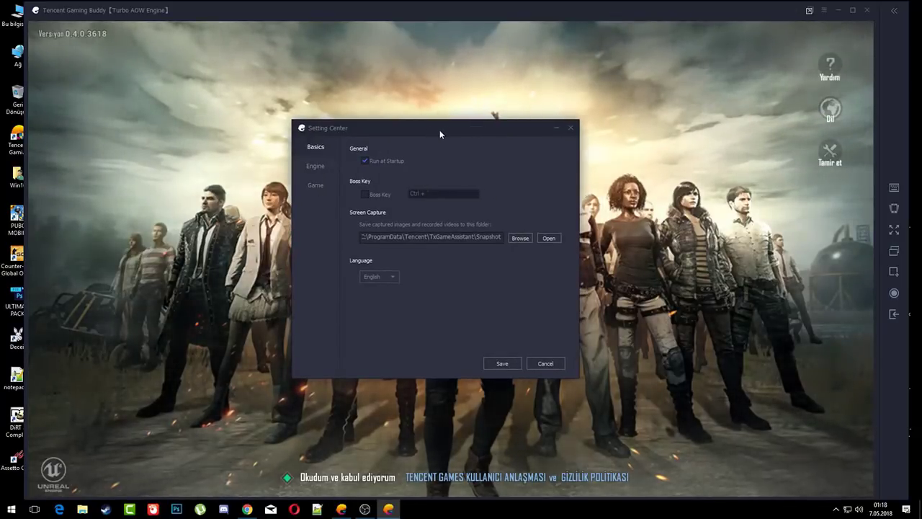
{"action": "left_click_drag", "start_coordinate": [439, 130], "coordinate": [339, 135]}
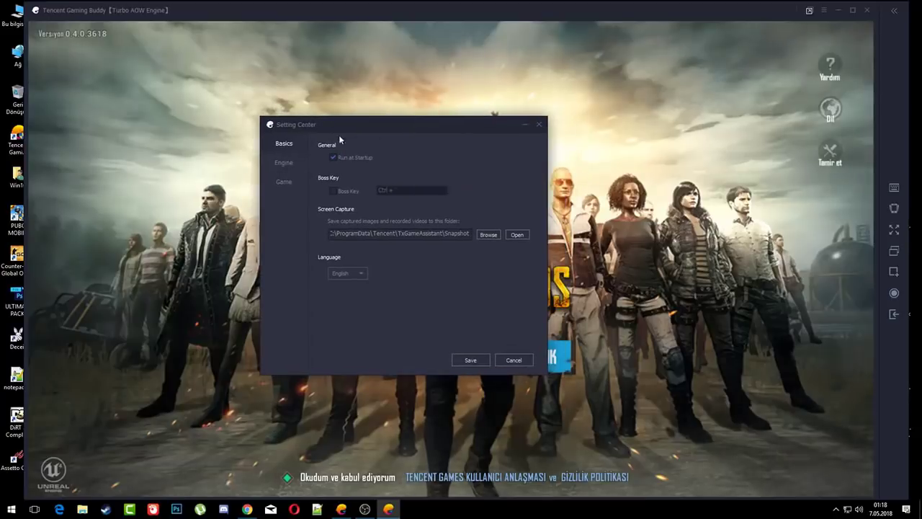
{"action": "left_click", "coordinate": [286, 167]}
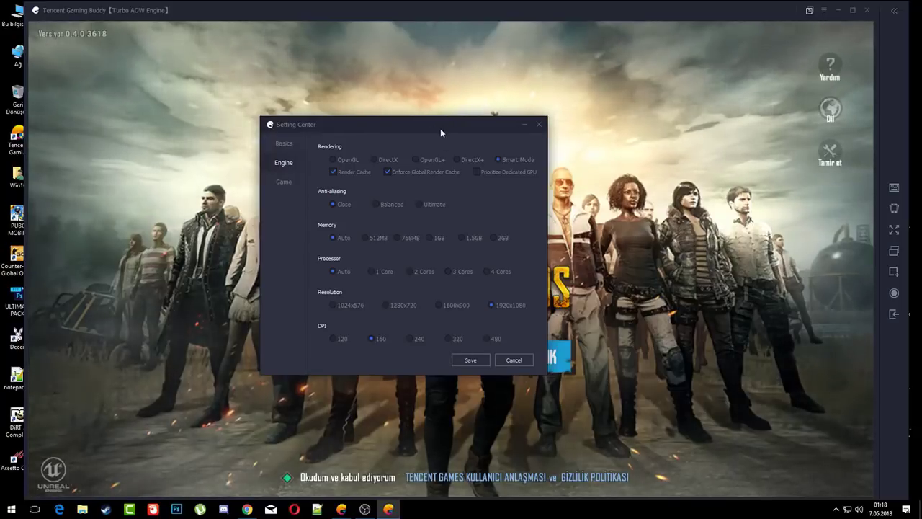
{"action": "left_click_drag", "start_coordinate": [441, 130], "coordinate": [464, 134]}
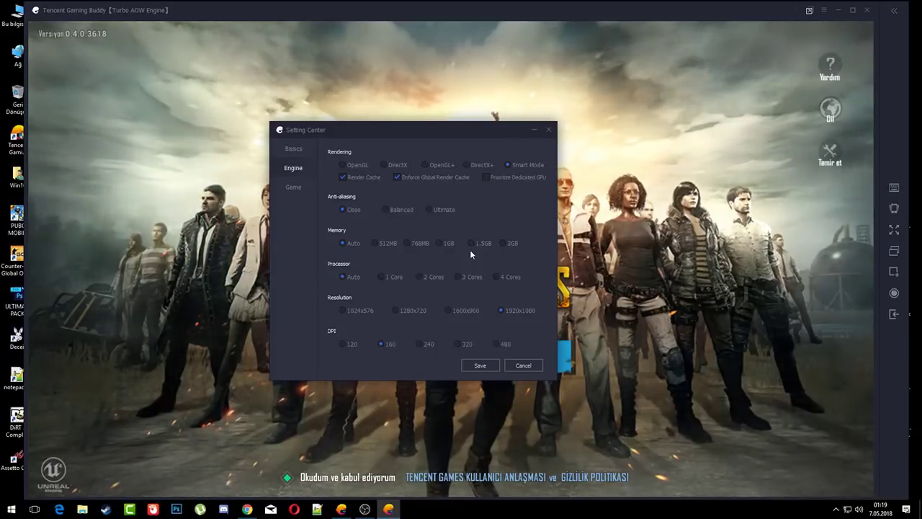
{"action": "left_click", "coordinate": [395, 177]}
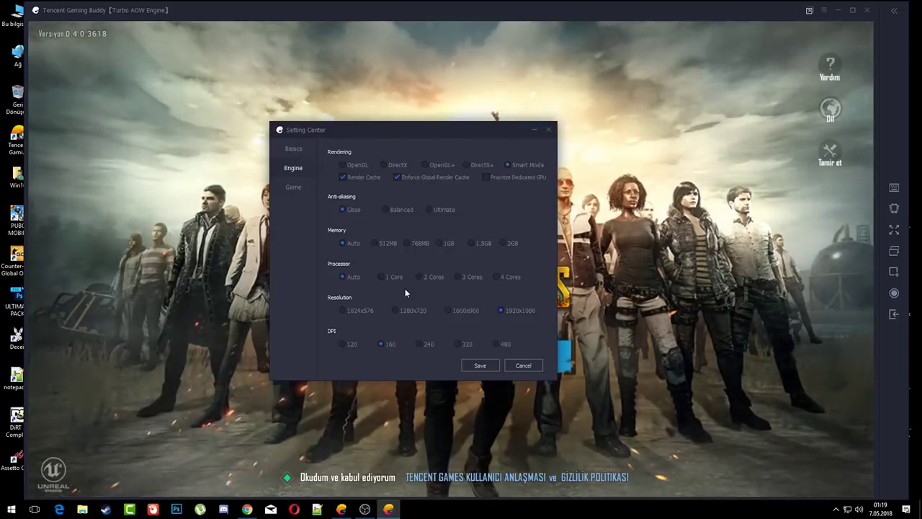
Examine the gaming resolution and display quality options for the PUBG games, and return to the engine settings.
{"action": "left_click", "coordinate": [295, 190]}
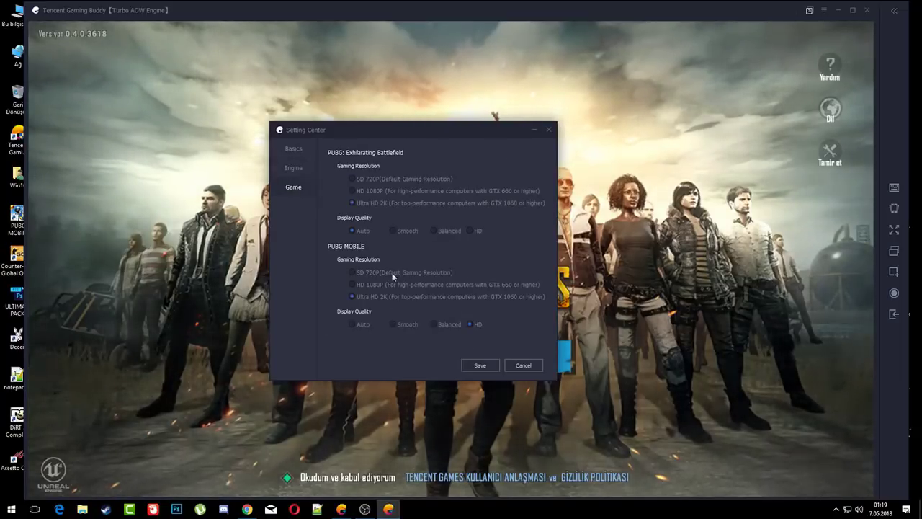
{"action": "left_click_drag", "start_coordinate": [382, 130], "coordinate": [408, 130]}
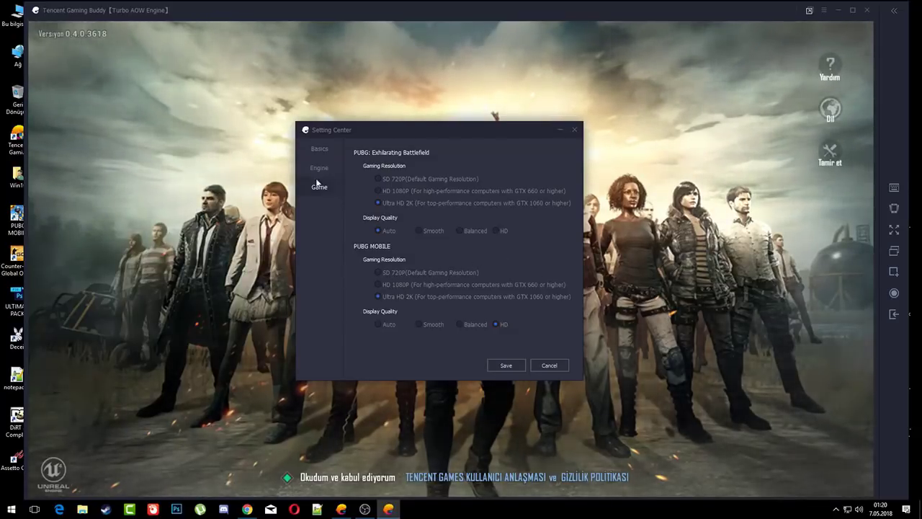
{"action": "left_click_drag", "start_coordinate": [433, 128], "coordinate": [401, 126]}
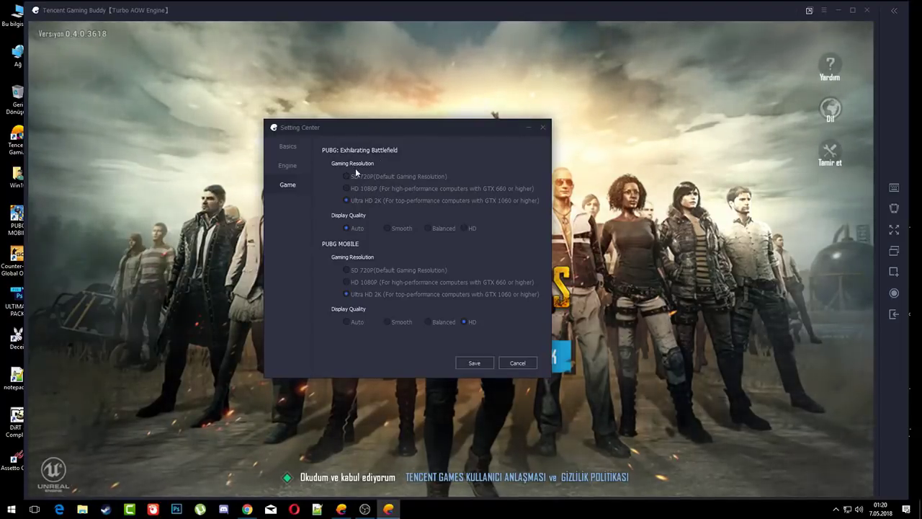
{"action": "left_click_drag", "start_coordinate": [396, 131], "coordinate": [413, 132]}
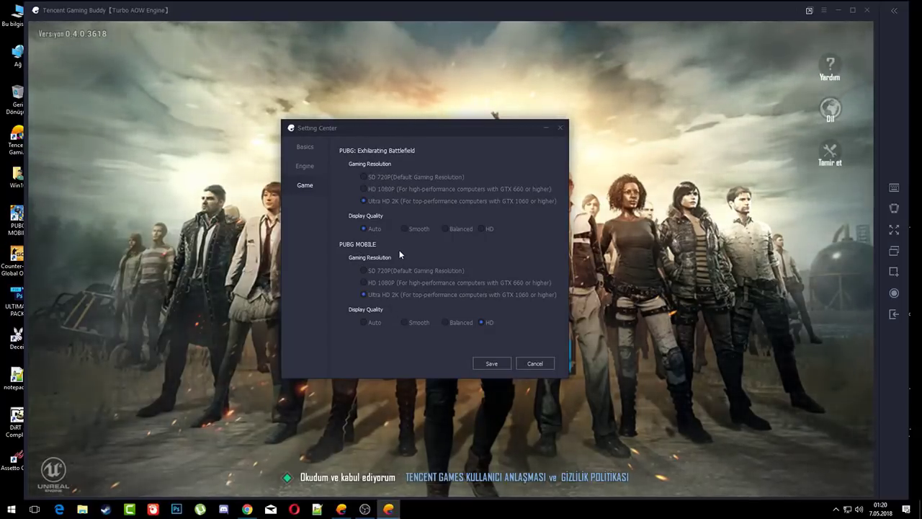
{"action": "left_click_drag", "start_coordinate": [377, 126], "coordinate": [357, 128]}
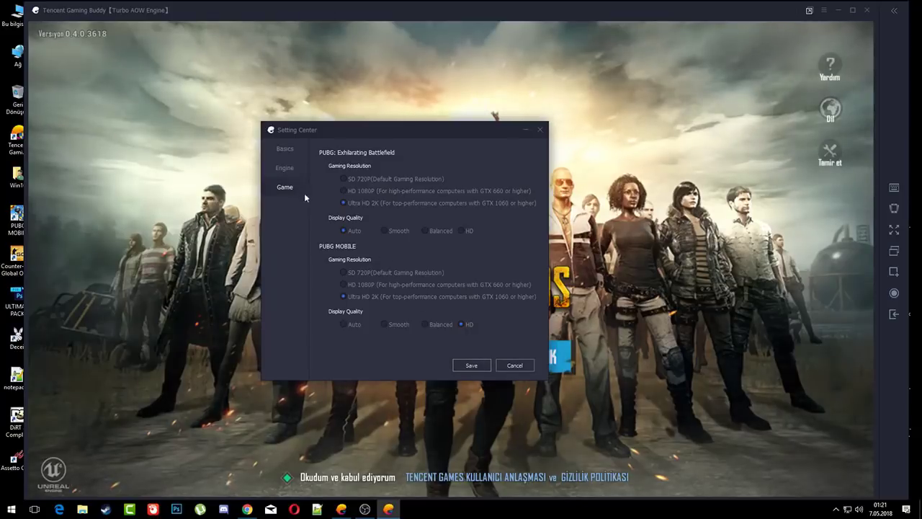
{"action": "left_click", "coordinate": [293, 171]}
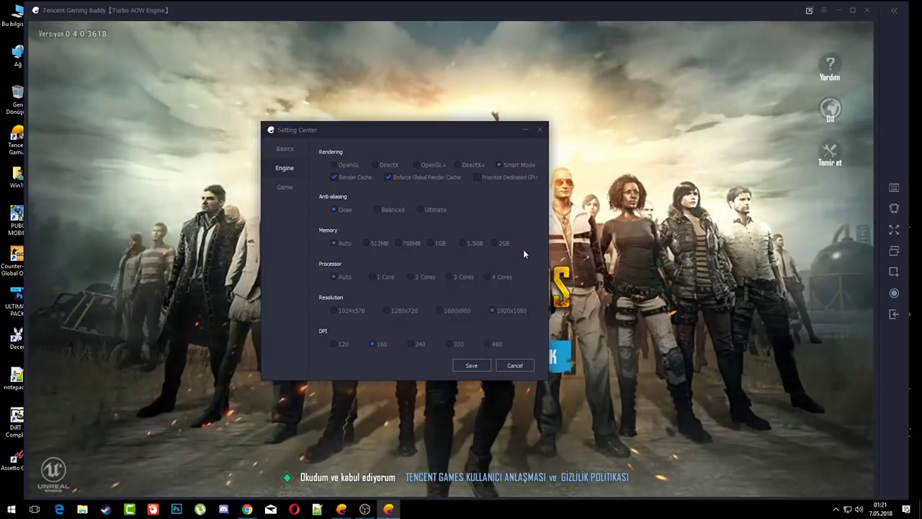
Check the background programs among the hidden system tray icons and open one tray icon's context menu.
{"action": "left_click", "coordinate": [836, 509]}
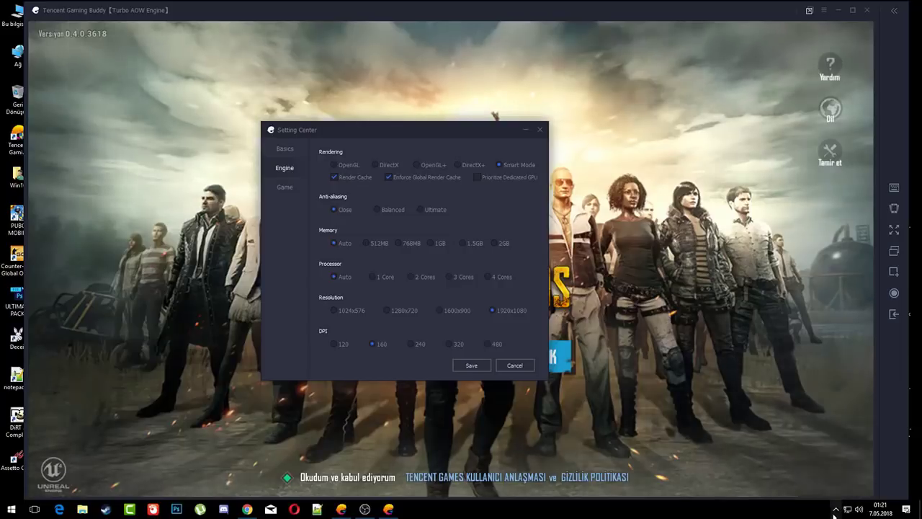
{"action": "left_click", "coordinate": [837, 509]}
{"action": "left_click", "coordinate": [837, 509]}
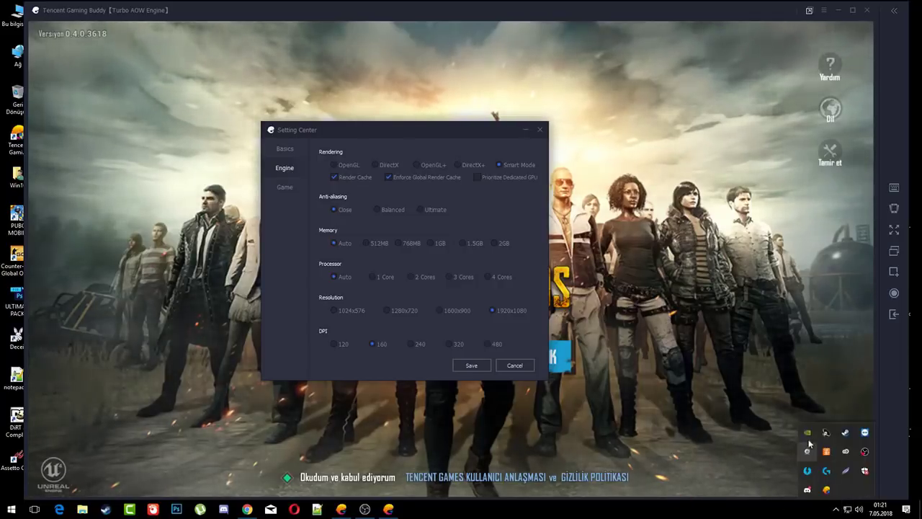
{"action": "left_click", "coordinate": [838, 510]}
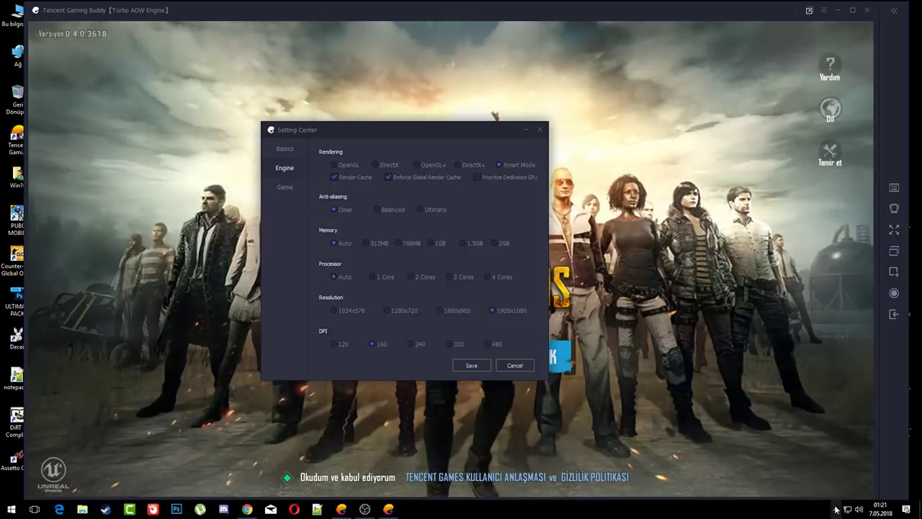
{"action": "left_click", "coordinate": [838, 510]}
{"action": "right_click", "coordinate": [825, 469]}
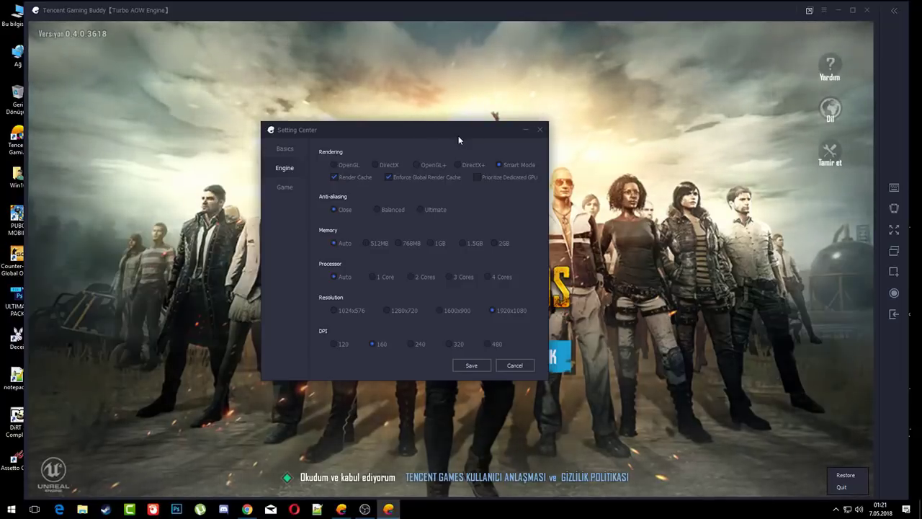
Read the explanation of the Prioritize Dedicated GPU option and close the emulator settings without saving.
{"action": "mouse_move", "coordinate": [485, 179]}
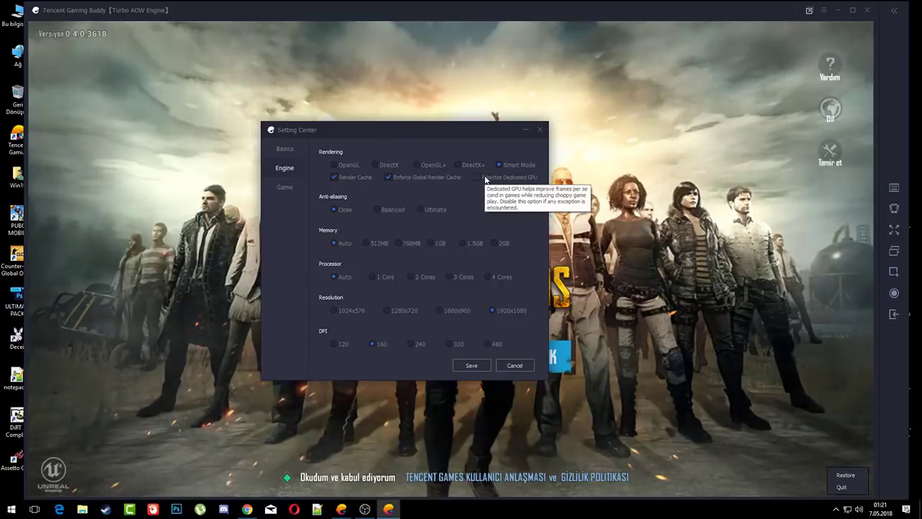
{"action": "left_click", "coordinate": [514, 365]}
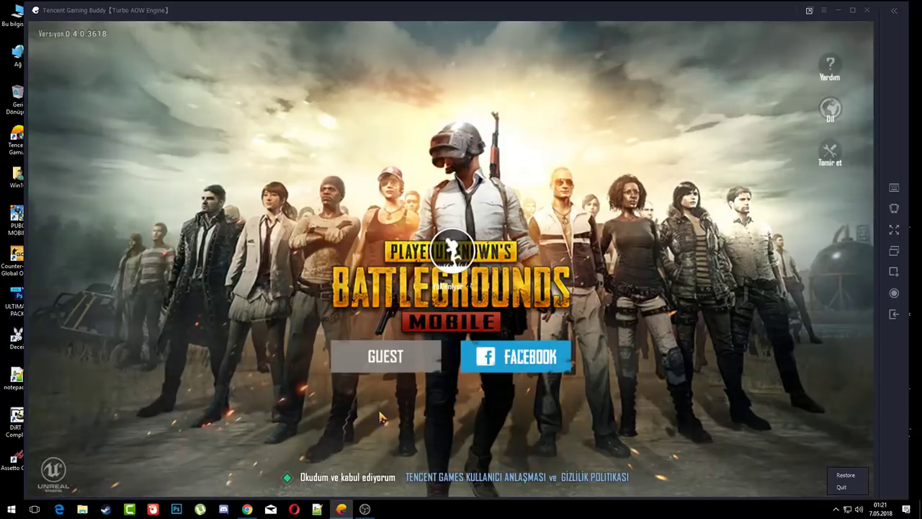
Switch to OBS, turn off the scene preview and minimize the OBS window.
{"action": "left_click", "coordinate": [363, 509]}
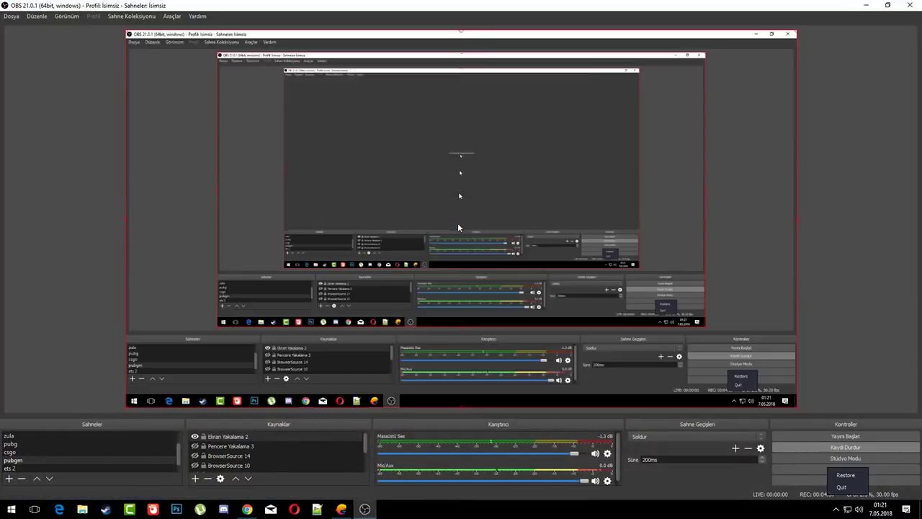
{"action": "right_click", "coordinate": [558, 118]}
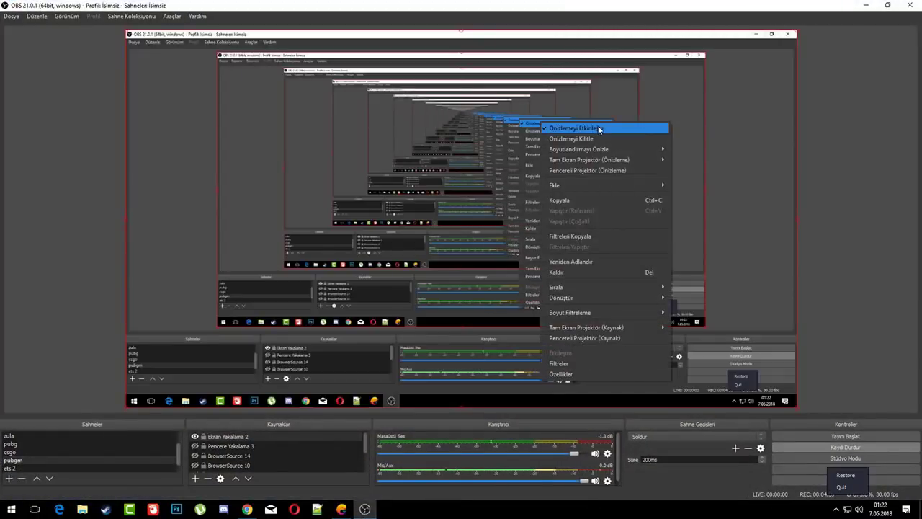
{"action": "left_click", "coordinate": [597, 125]}
{"action": "left_click", "coordinate": [865, 5]}
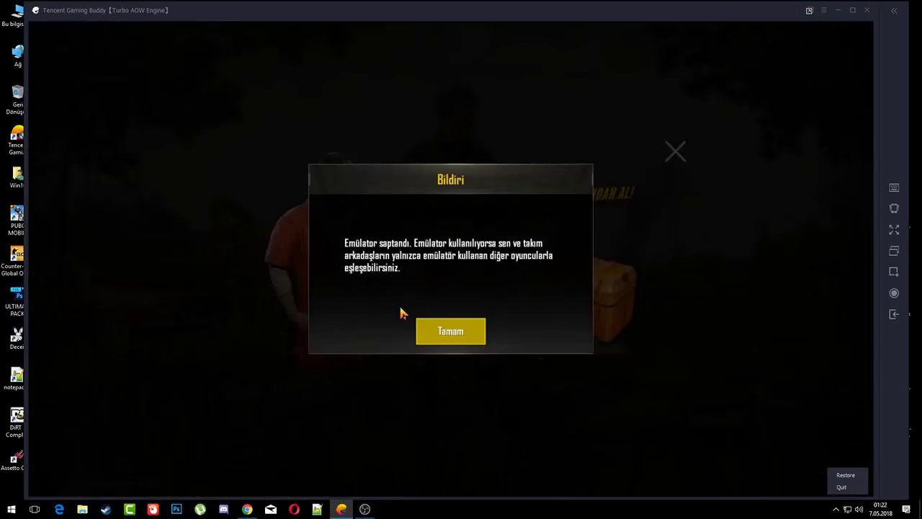
Dismiss the emulator detection notice and close the promotional pop-up behind it.
{"action": "left_click", "coordinate": [451, 329]}
{"action": "left_click", "coordinate": [677, 151]}
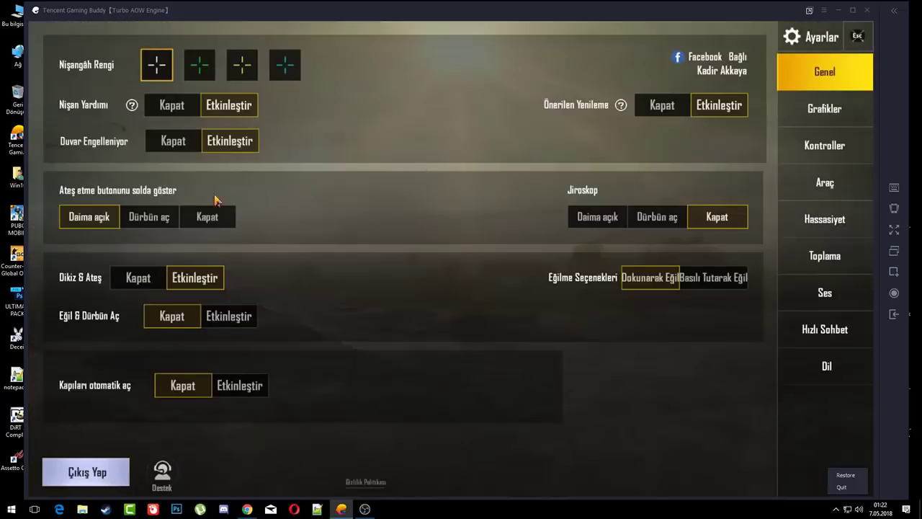
Select Ultra HD as the graphics quality in the game's graphics settings and return to the lobby.
{"action": "left_click", "coordinate": [823, 109]}
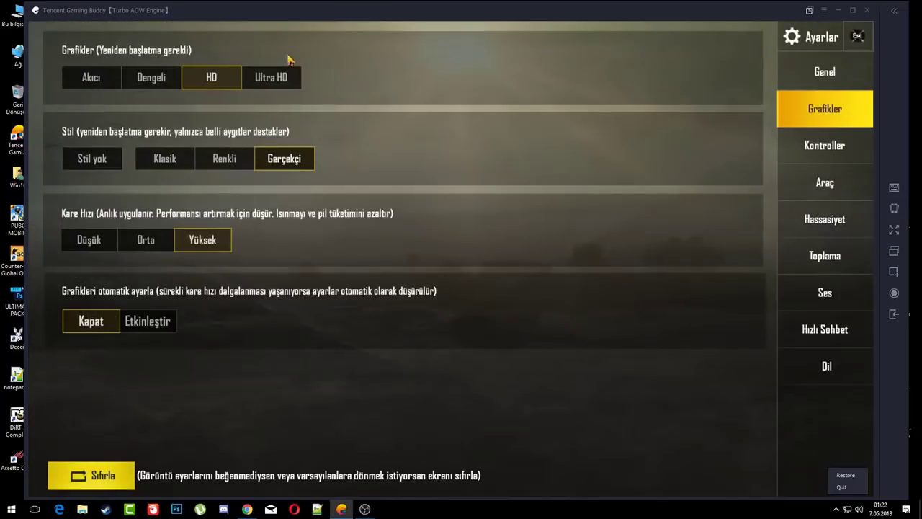
{"action": "left_click", "coordinate": [280, 80]}
{"action": "left_click", "coordinate": [858, 36]}
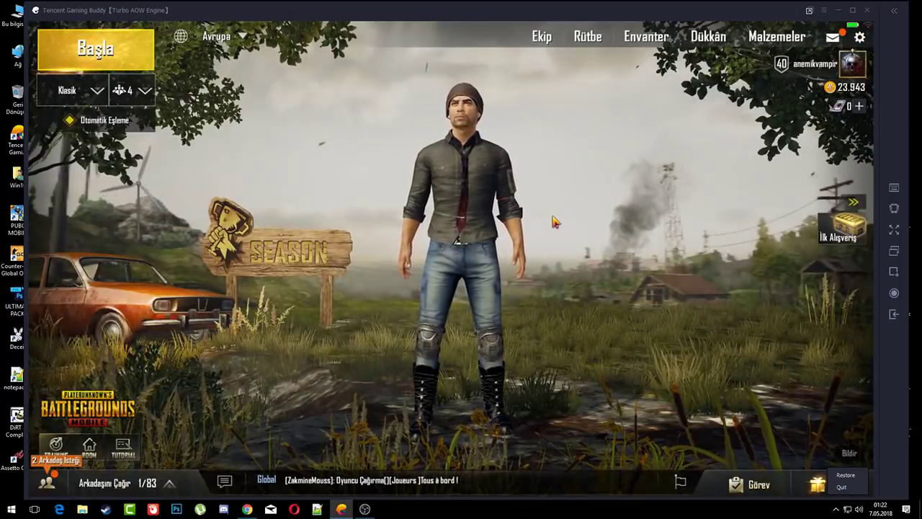